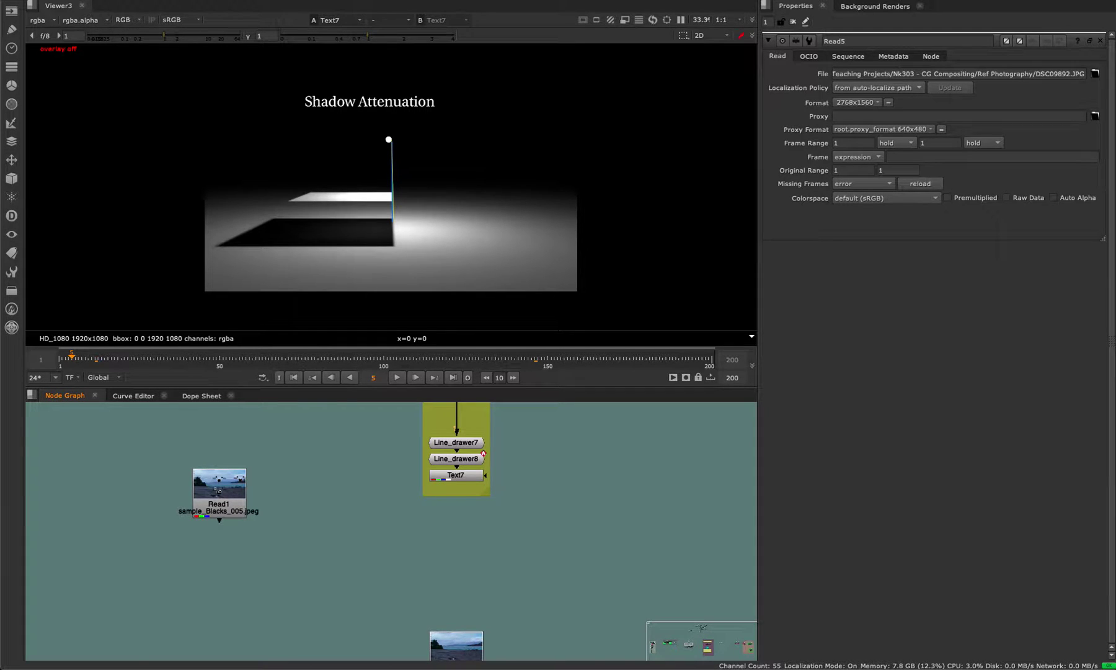
# - Enlarge the viewer showing the Shadow Attenuation example and go to frame 1
pyautogui.moveTo(576, 450); pyautogui.dragTo(302, 546)
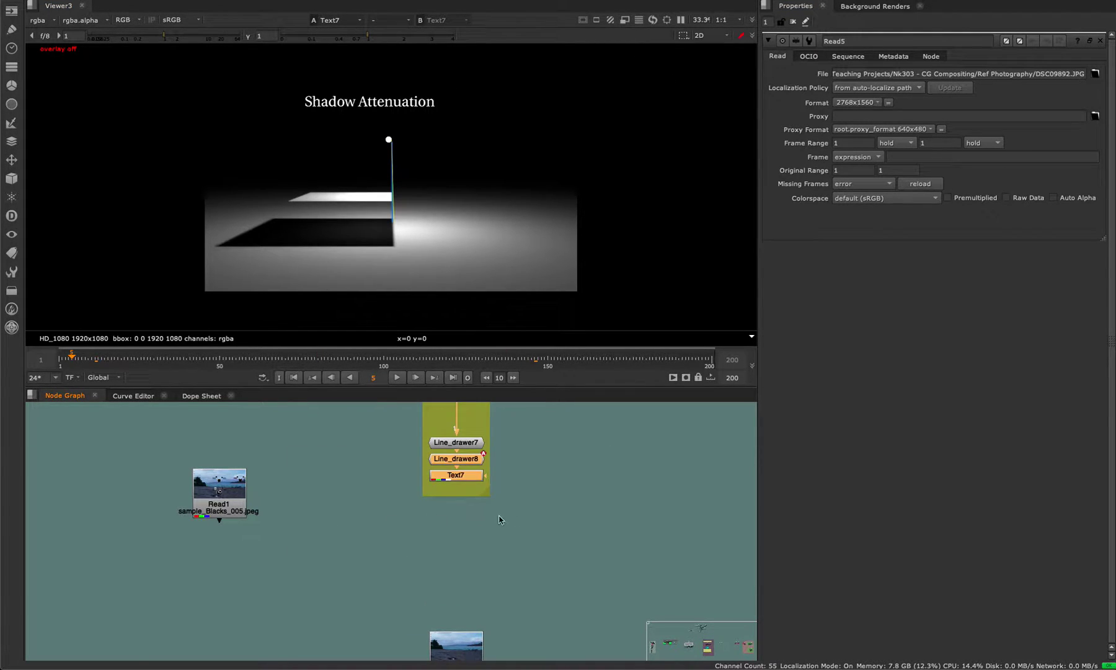
pyautogui.press('space')
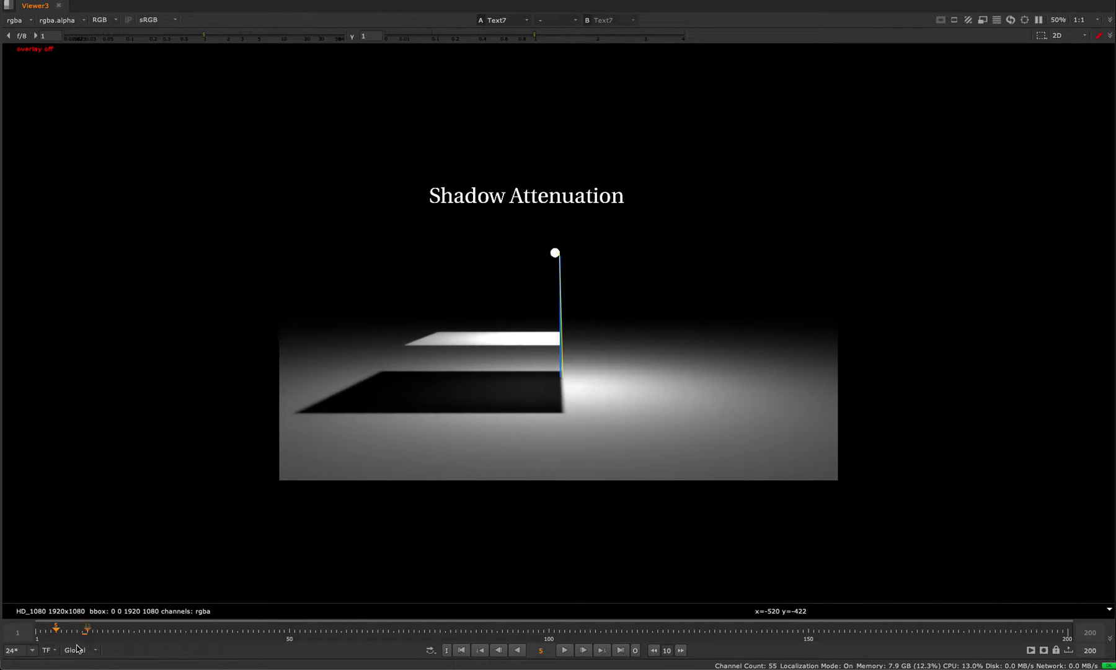
pyautogui.moveTo(69, 632); pyautogui.dragTo(34, 604)
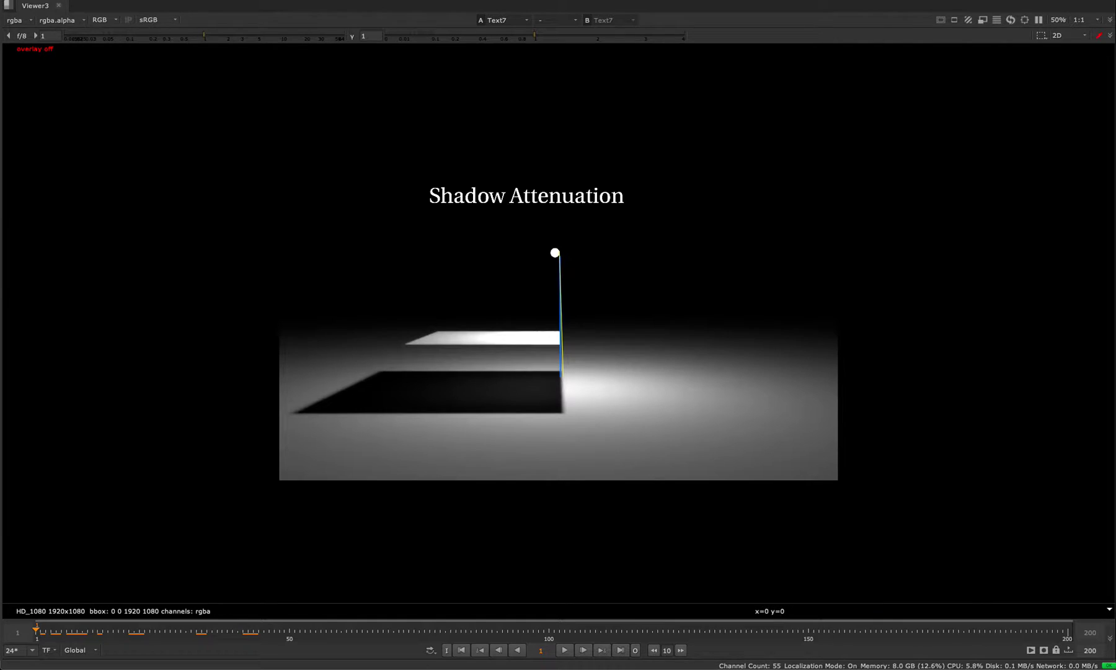
# - Annotate the light-to-card distance in green, the card-to-floor distance in blue, and mark the card and its shadow in red
pyautogui.hotkey('ctrl', 'a')
pyautogui.press('BackSpace')
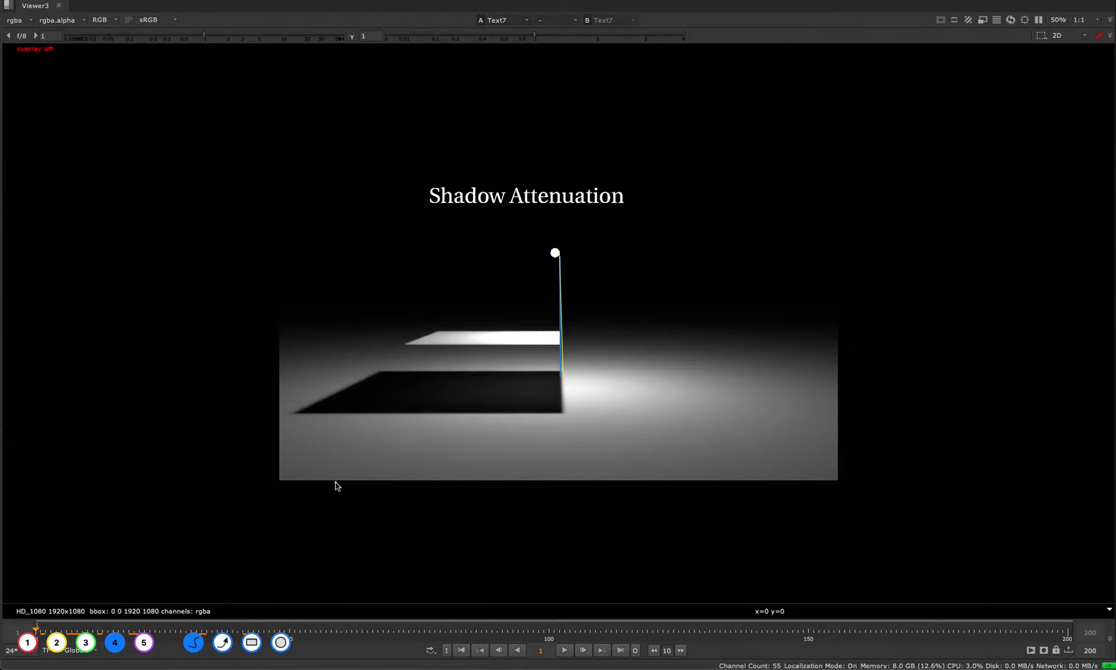
pyautogui.click(85, 641)
pyautogui.moveTo(568, 251)
pyautogui.mouseDown()
pyautogui.moveTo(591, 287)
pyautogui.moveTo(584, 326)
pyautogui.moveTo(562, 328)
pyautogui.mouseUp()
pyautogui.click(122, 639)
pyautogui.moveTo(605, 377); pyautogui.dragTo(572, 381)
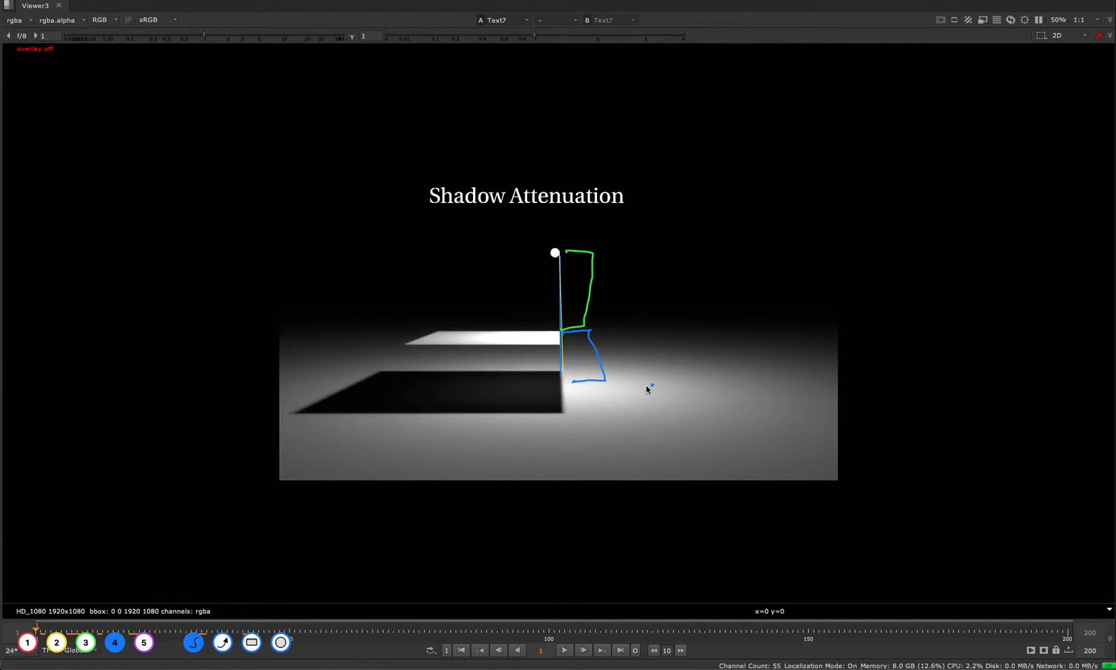
pyautogui.click(27, 641)
pyautogui.moveTo(505, 326)
pyautogui.mouseDown()
pyautogui.moveTo(507, 345)
pyautogui.moveTo(487, 347)
pyautogui.mouseUp()
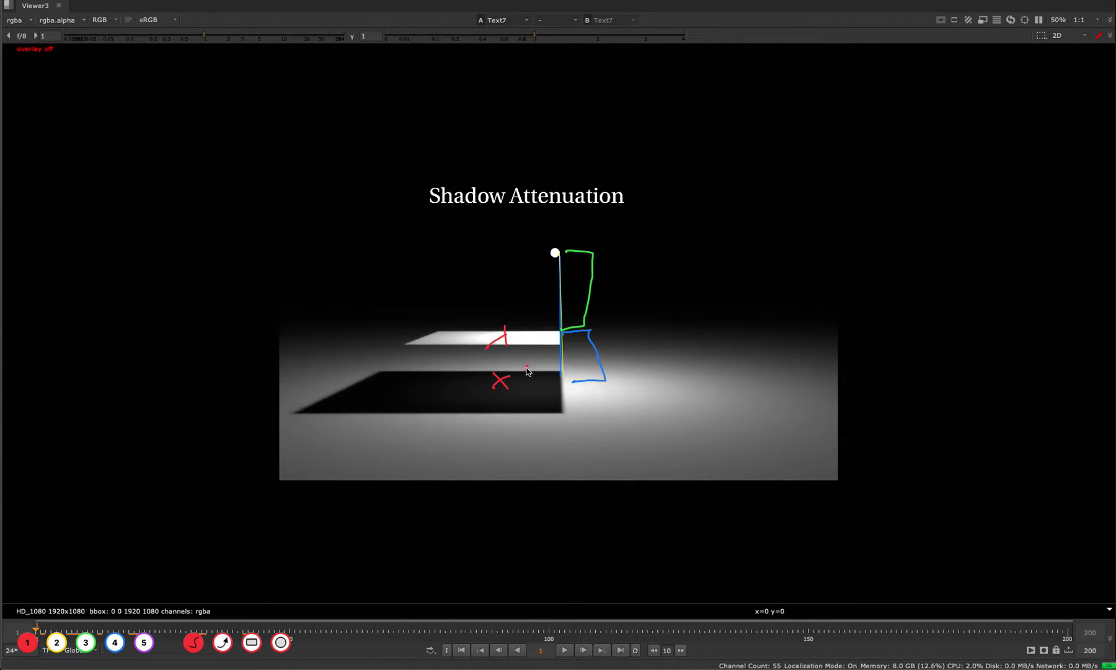
# - Clear all the drawn annotations and leave the drawing mode
pyautogui.click(590, 391)
pyautogui.press('Delete')
pyautogui.press('Escape')
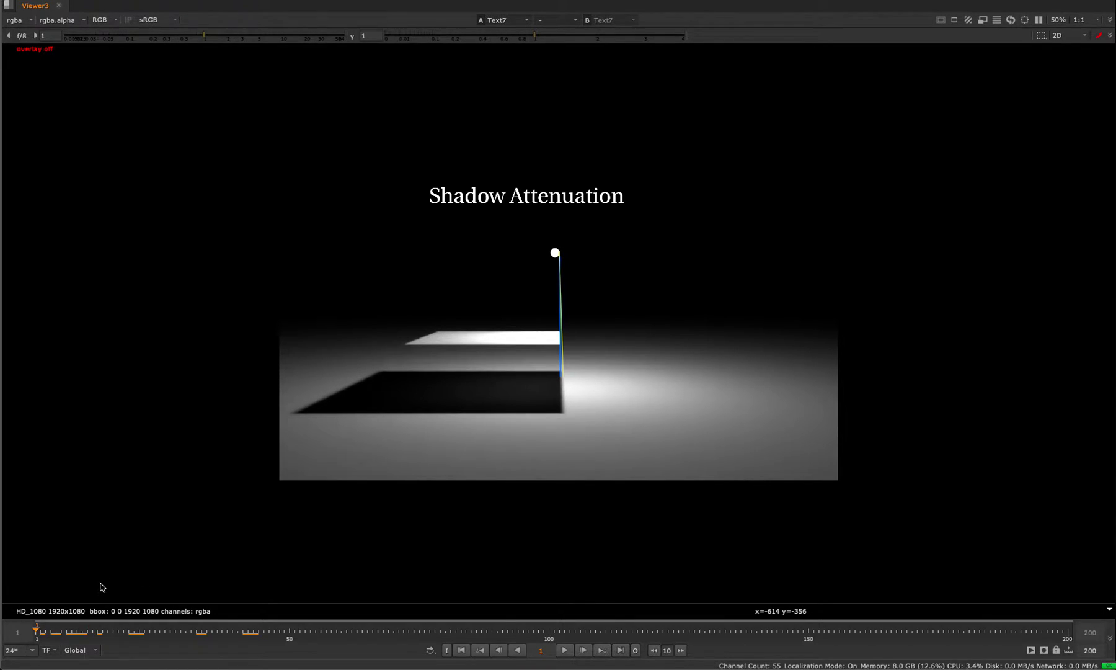
# - Scrub through frames 45, 81 and 130 to examine how the card's height above the floor changes its shadow
pyautogui.moveTo(44, 629); pyautogui.dragTo(264, 627)
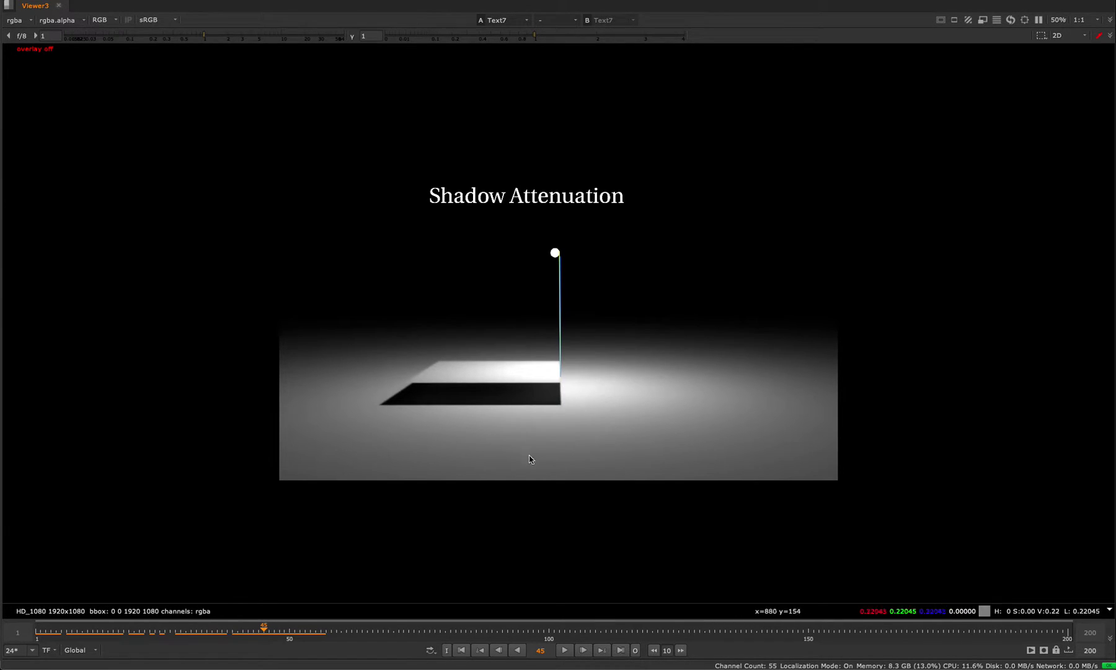
pyautogui.moveTo(155, 627); pyautogui.dragTo(455, 606)
pyautogui.click(291, 632)
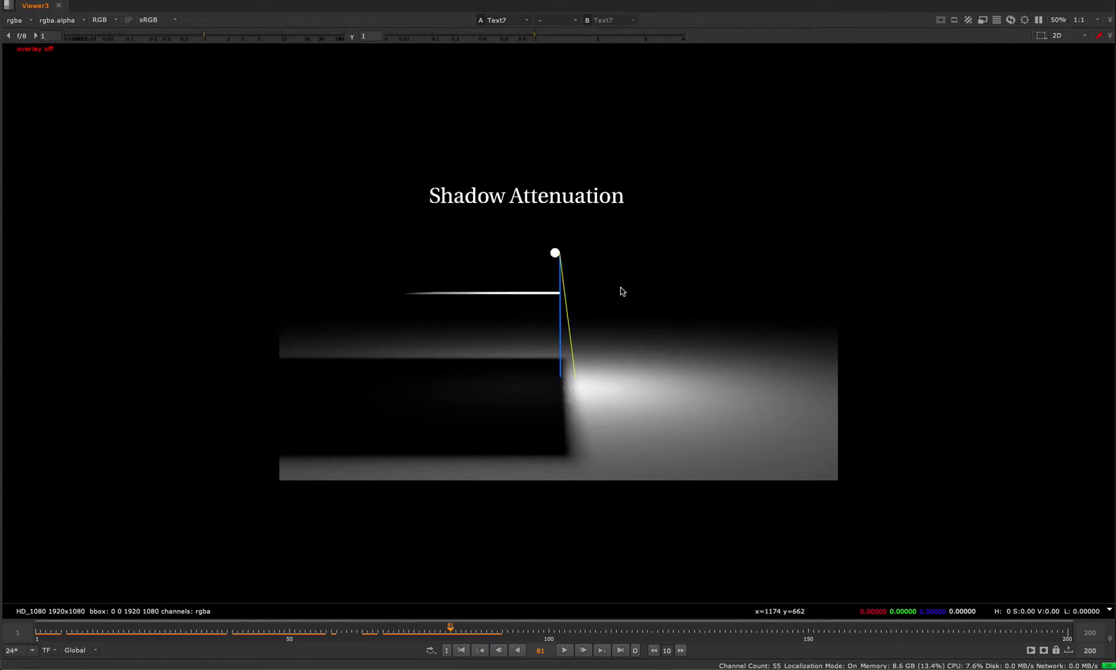
pyautogui.moveTo(449, 631); pyautogui.dragTo(705, 631)
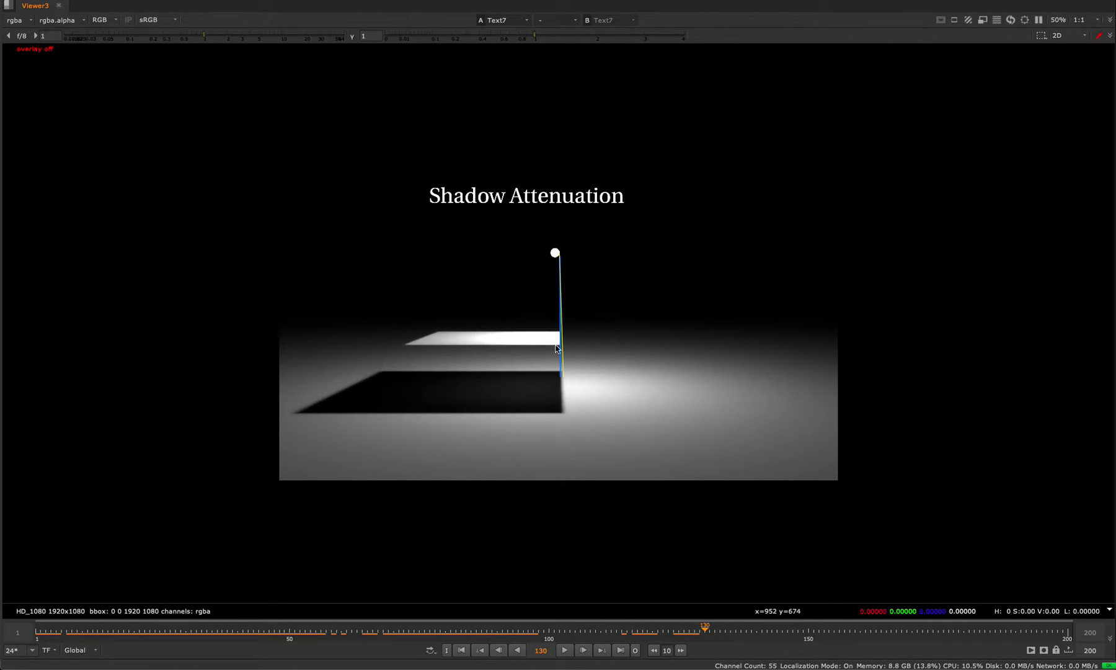
# - Set the timeline range to Input and scrub to frame 172 to view the shadow cast by the enlarged light
pyautogui.click(85, 650)
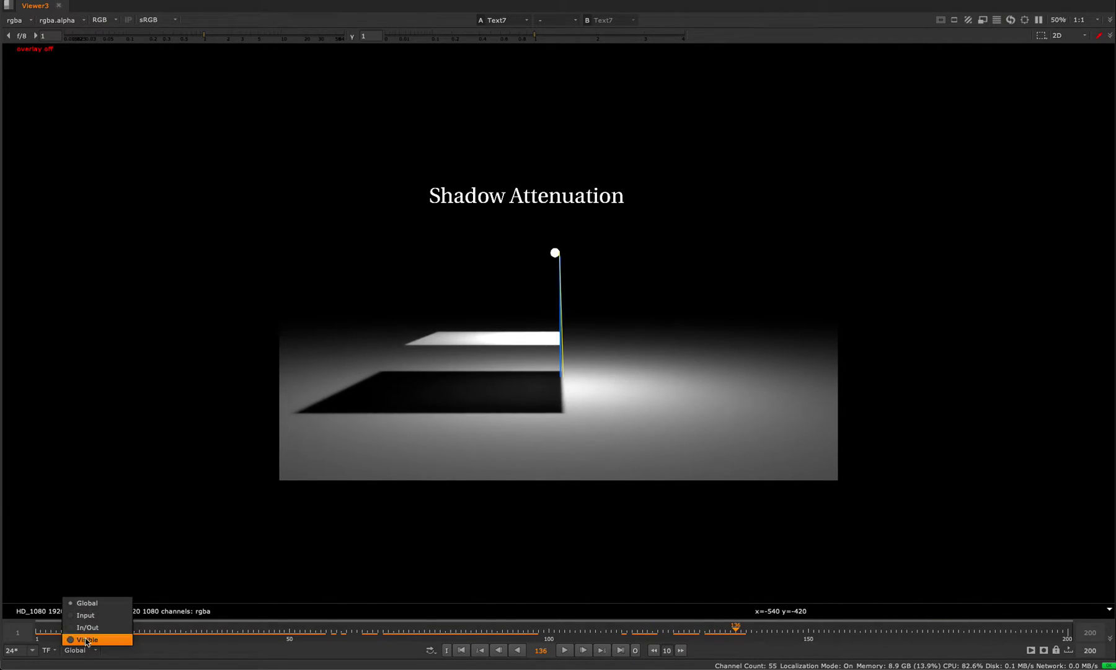
pyautogui.click(85, 615)
pyautogui.click(775, 630)
pyautogui.moveTo(777, 631); pyautogui.dragTo(923, 618)
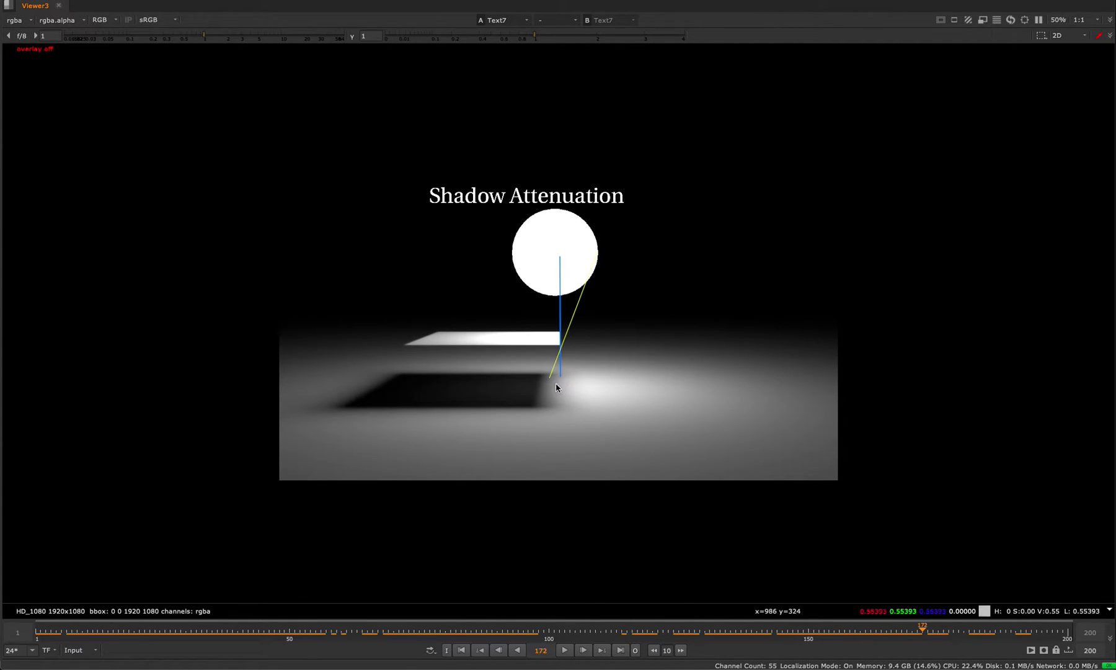
# - Compare the shadow's edge softness for small and large light sizes by scrubbing between frames 148 and 178, ending at frame 147
pyautogui.click(798, 617)
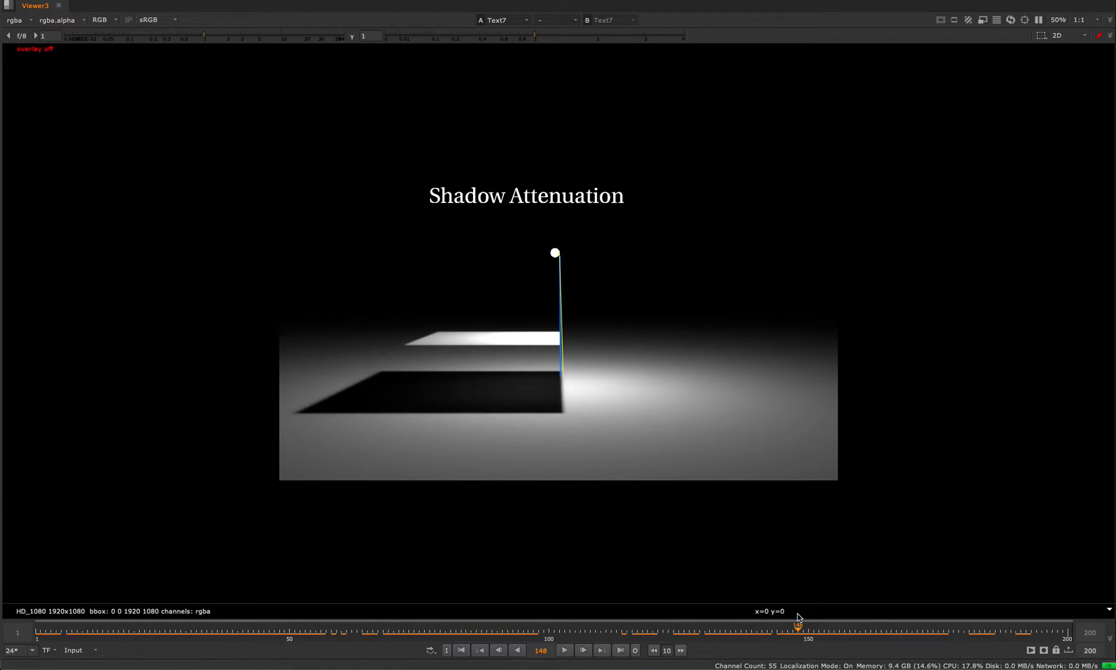
pyautogui.moveTo(813, 611); pyautogui.dragTo(953, 629)
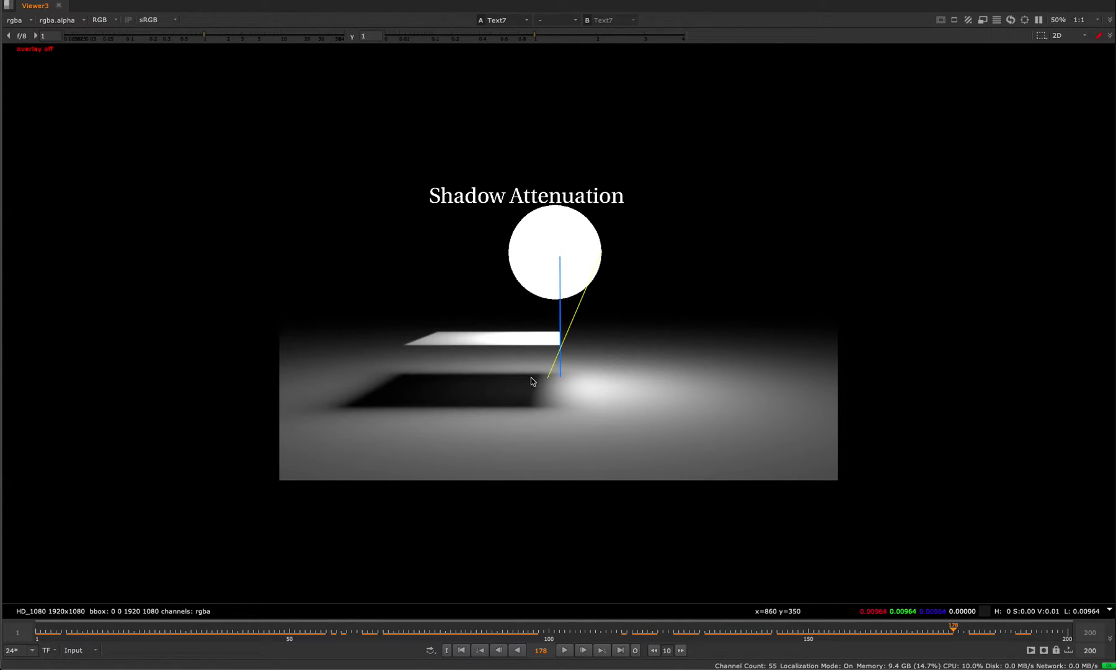
pyautogui.moveTo(943, 634); pyautogui.dragTo(835, 632)
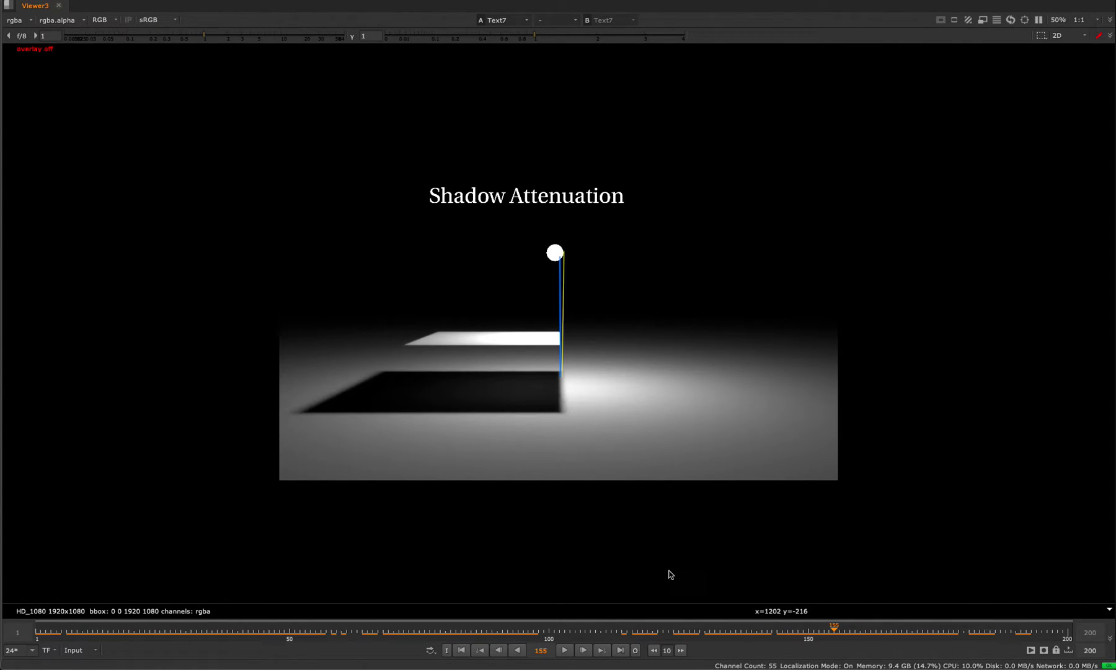
pyautogui.moveTo(854, 639); pyautogui.dragTo(814, 580)
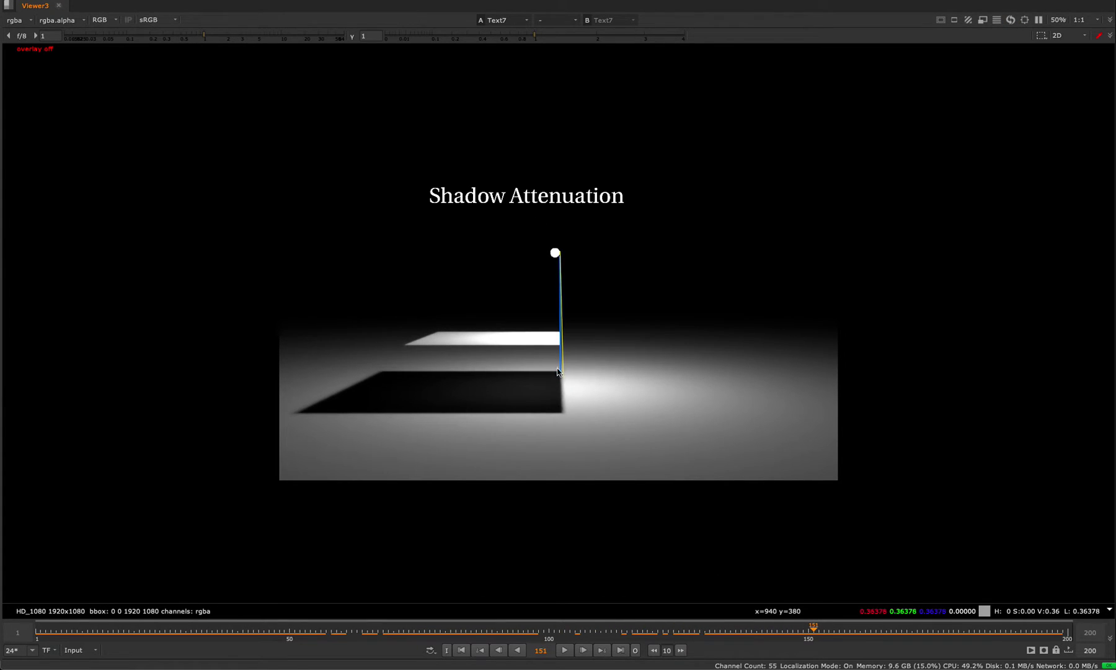
pyautogui.moveTo(810, 638); pyautogui.dragTo(793, 621)
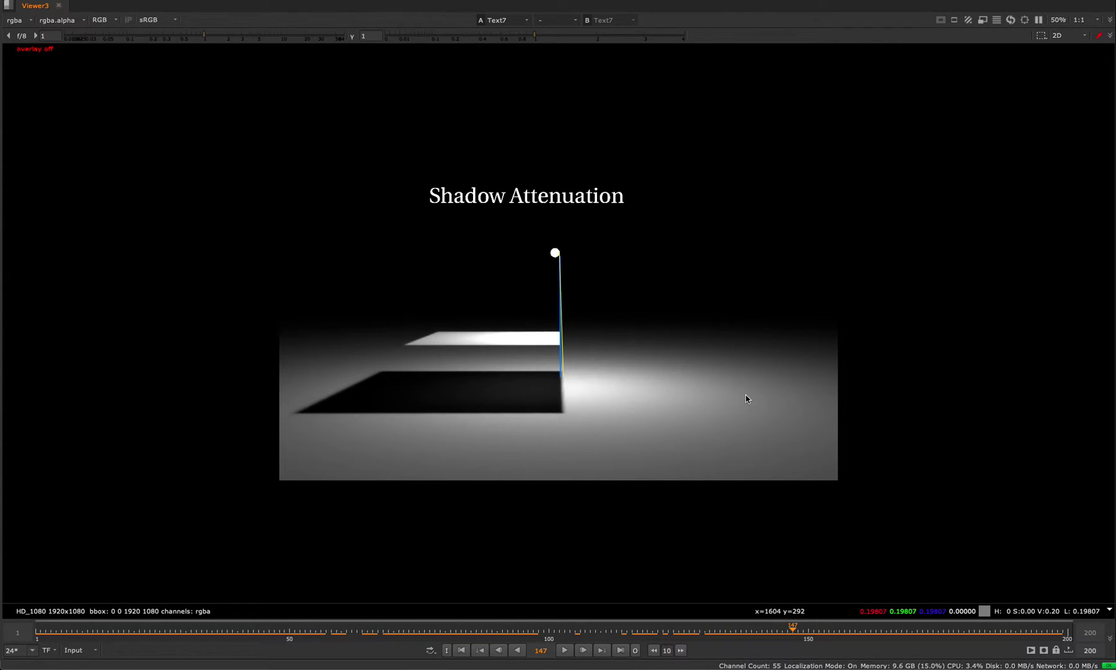
# - Display the output of the Merge10 node, the beach plate with three black circles, in the viewer
pyautogui.press('space')
pyautogui.moveTo(409, 520); pyautogui.dragTo(387, 542, button='middle')
pyautogui.press('space')
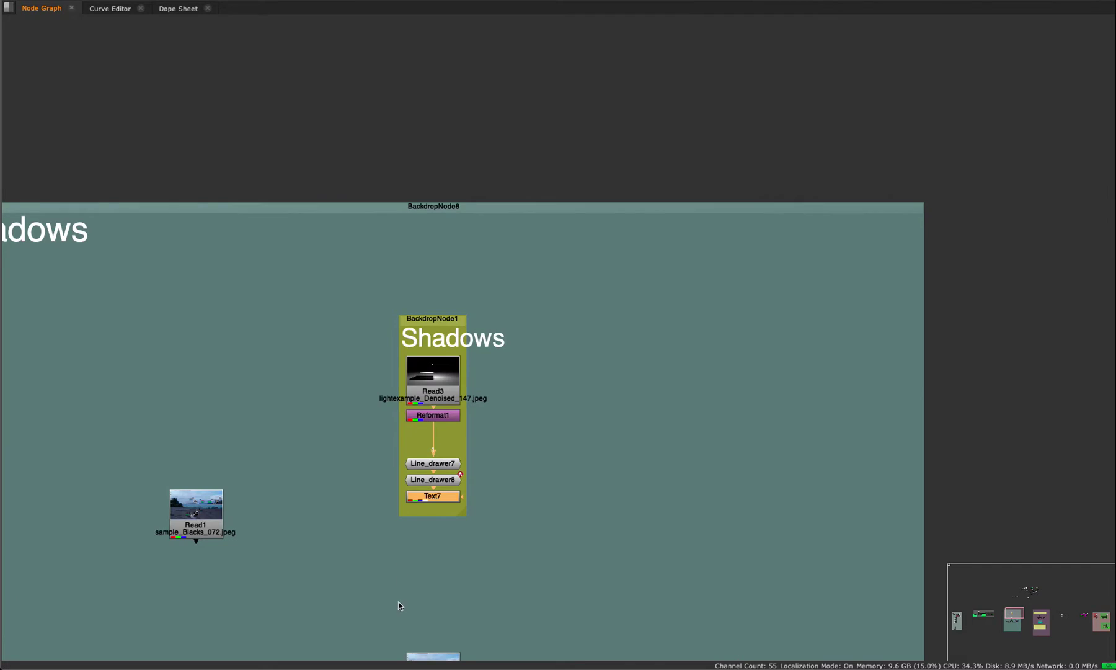
pyautogui.moveTo(399, 602); pyautogui.dragTo(504, 360, button='middle')
pyautogui.moveTo(608, 460); pyautogui.dragTo(645, 288, button='middle')
pyautogui.moveTo(673, 280); pyautogui.dragTo(501, 359)
pyautogui.press('space')
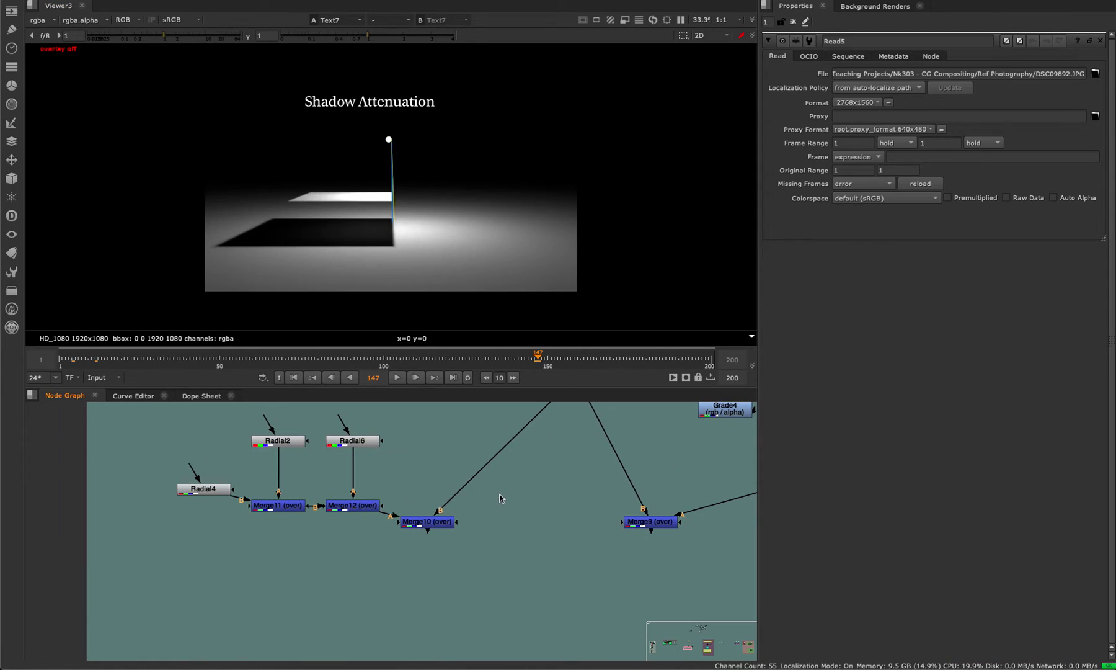
pyautogui.press('1')
pyautogui.moveTo(535, 495); pyautogui.dragTo(396, 568)
pyautogui.press('1')
pyautogui.moveTo(548, 508); pyautogui.dragTo(433, 601, button='middle')
pyautogui.click(432, 600)
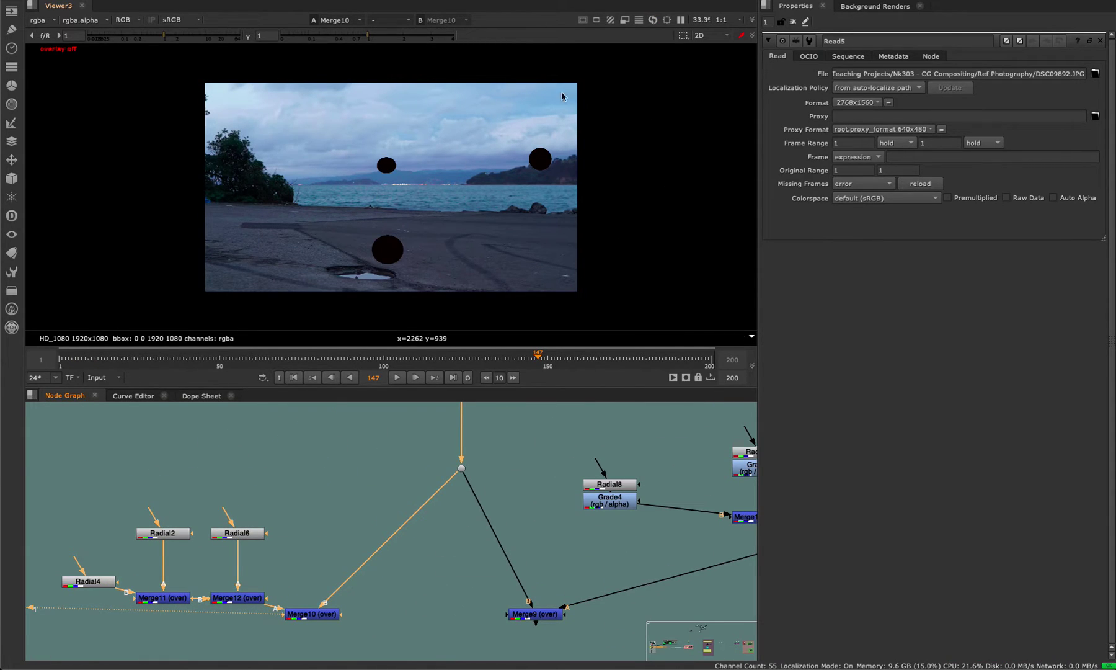
# - Recentre the node graph on the radial merge branches and examine the black circle above the distant hills against the plate
pyautogui.moveTo(340, 604); pyautogui.dragTo(415, 439, button='middle')
pyautogui.press('space')
pyautogui.press('f')
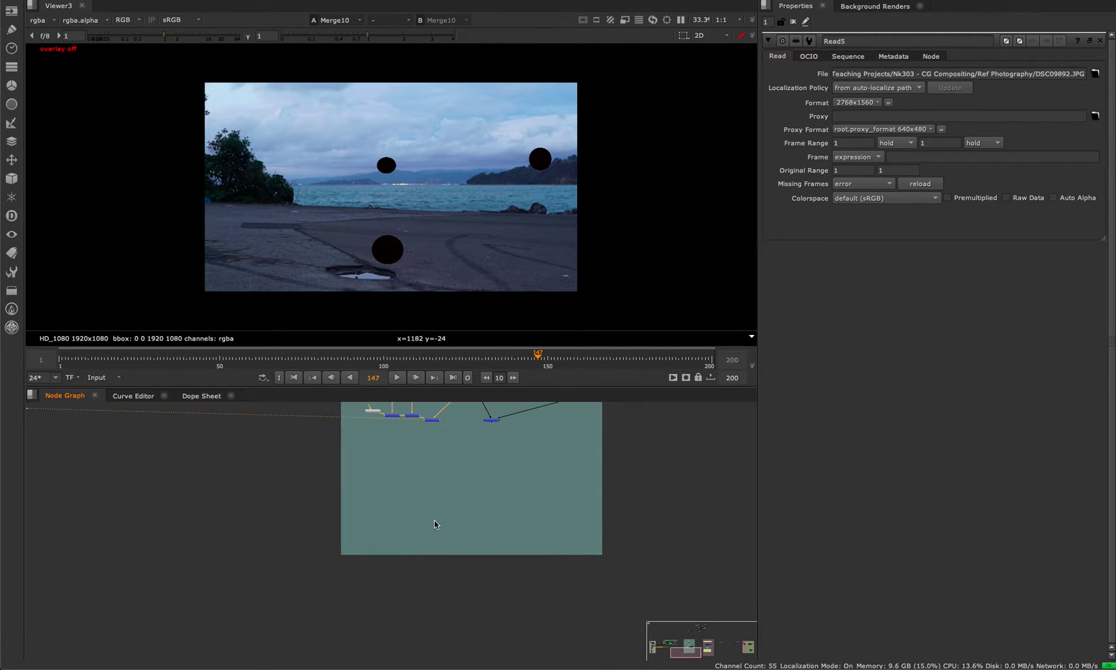
pyautogui.moveTo(349, 445); pyautogui.dragTo(397, 533)
pyautogui.scroll(3, 424, 556)
pyautogui.moveTo(424, 555); pyautogui.dragTo(418, 488, button='middle')
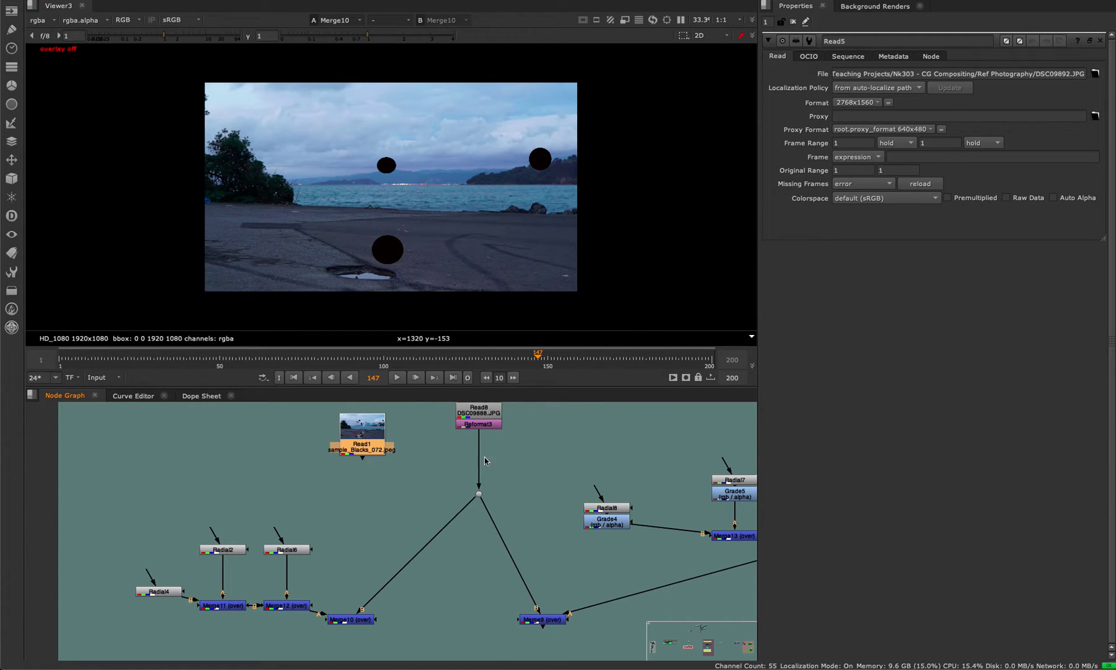
pyautogui.moveTo(525, 467); pyautogui.dragTo(472, 485, button='middle')
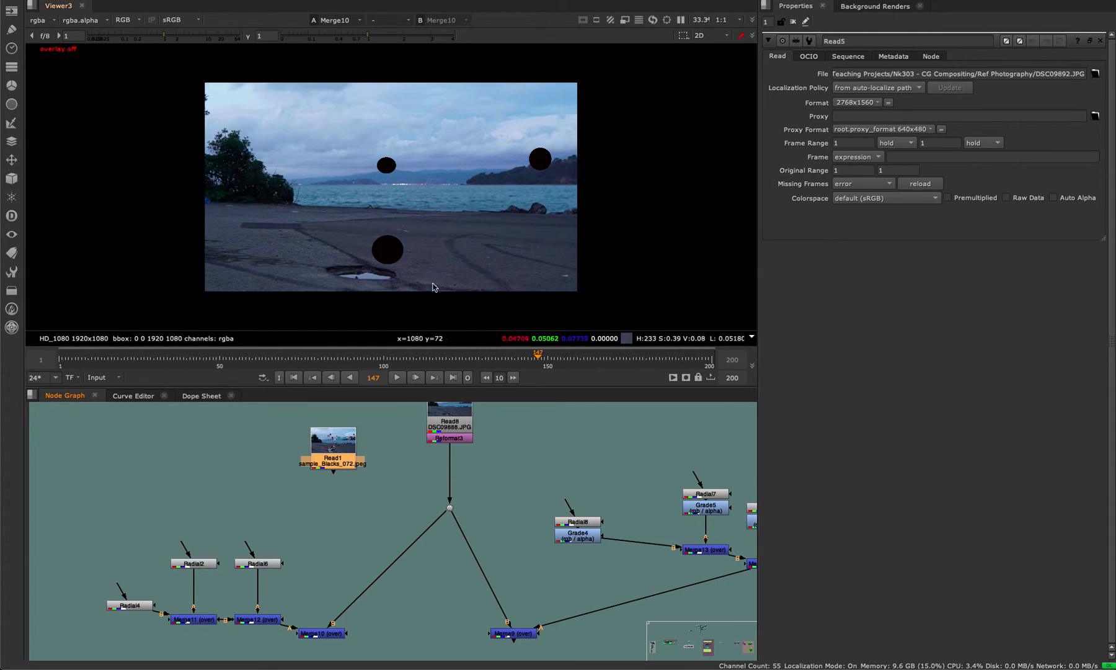
pyautogui.scroll(5, 438, 180)
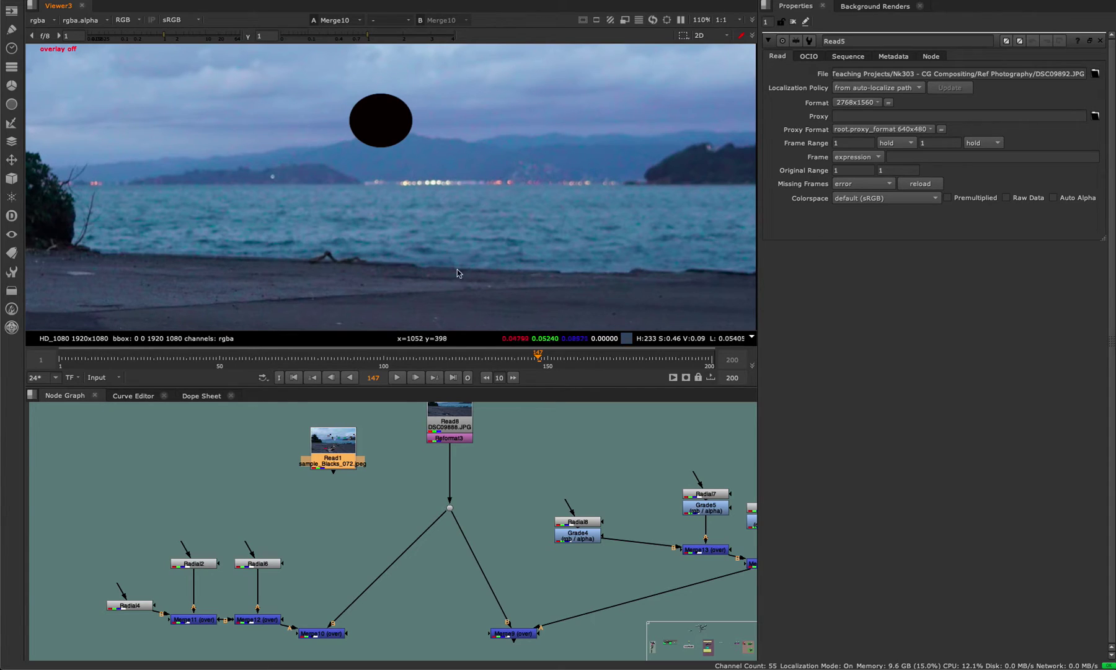
pyautogui.press('f')
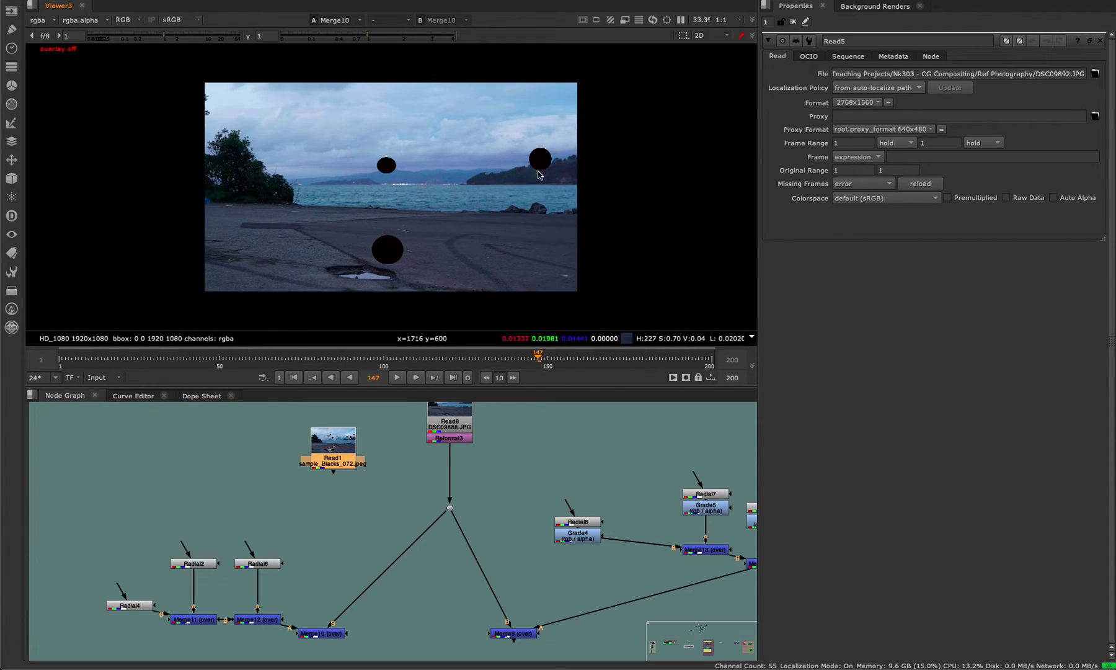
# - Examine the black circle over the headland at viewer gain 10, then restore the gain to 1 and fit the image
pyautogui.scroll(10, 588, 160)
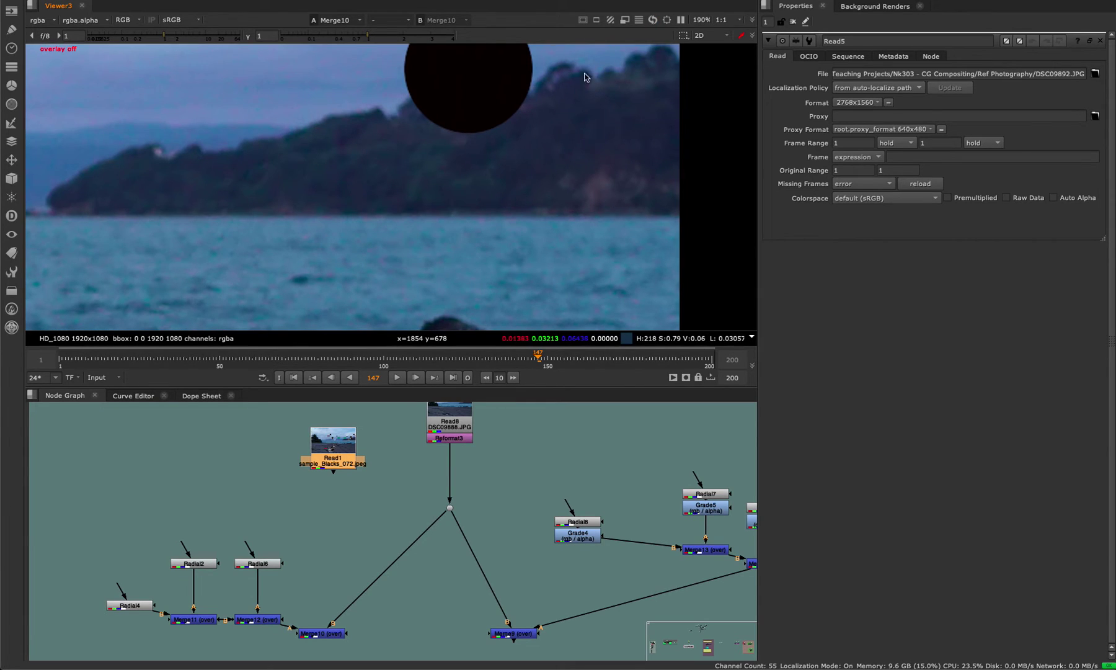
pyautogui.moveTo(548, 167); pyautogui.dragTo(529, 241, button='middle')
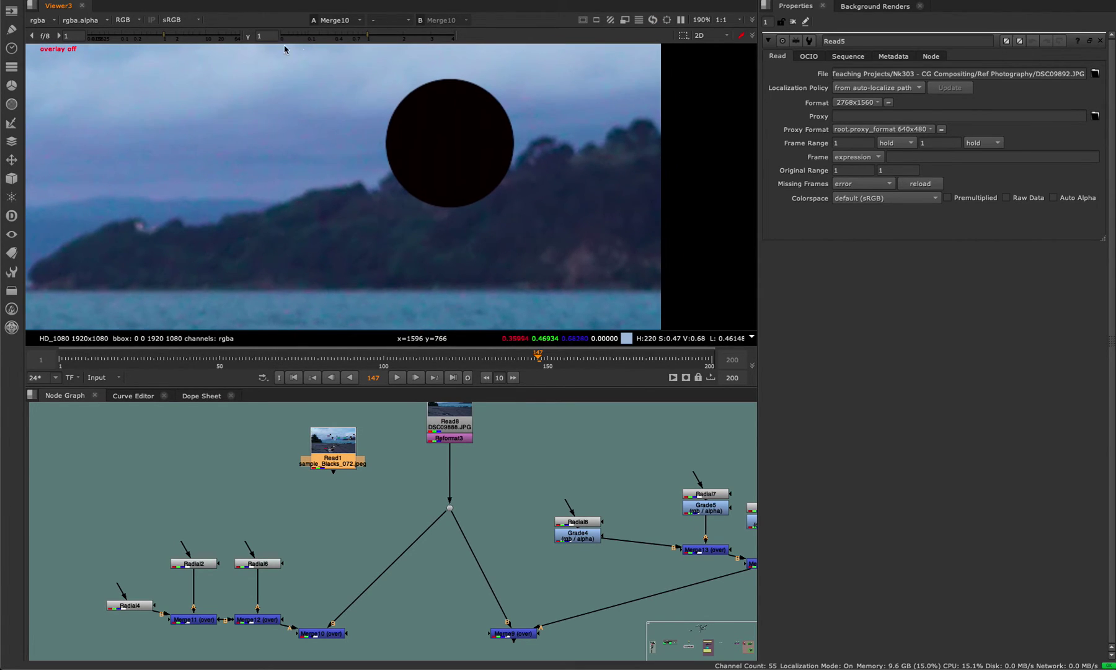
pyautogui.click(182, 38)
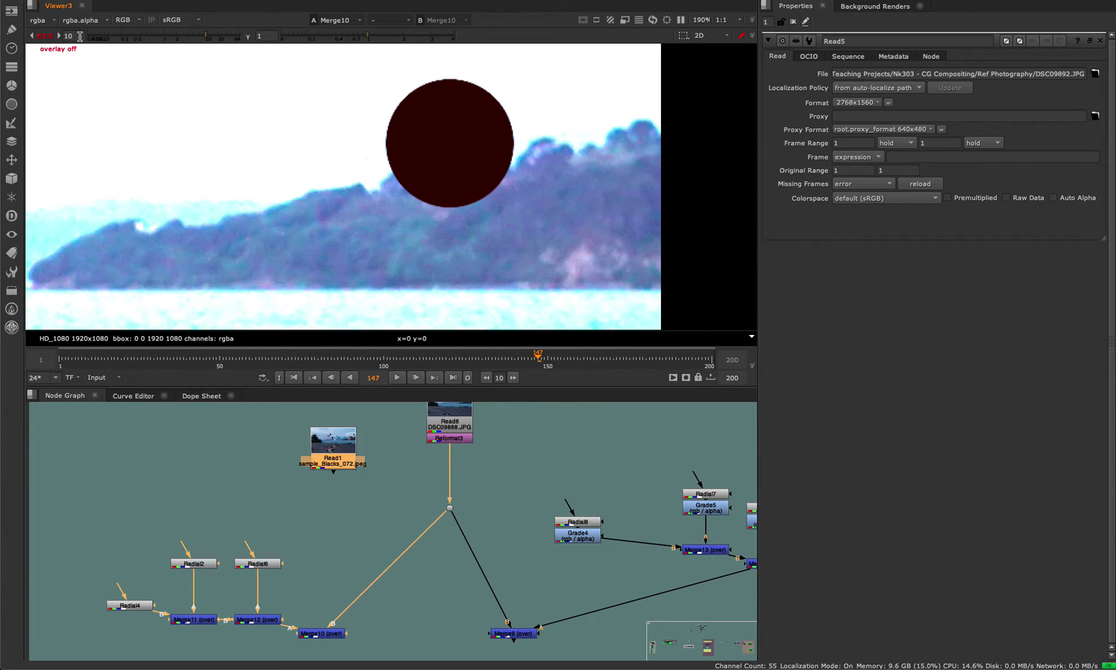
pyautogui.click(53, 37)
pyautogui.press('f')
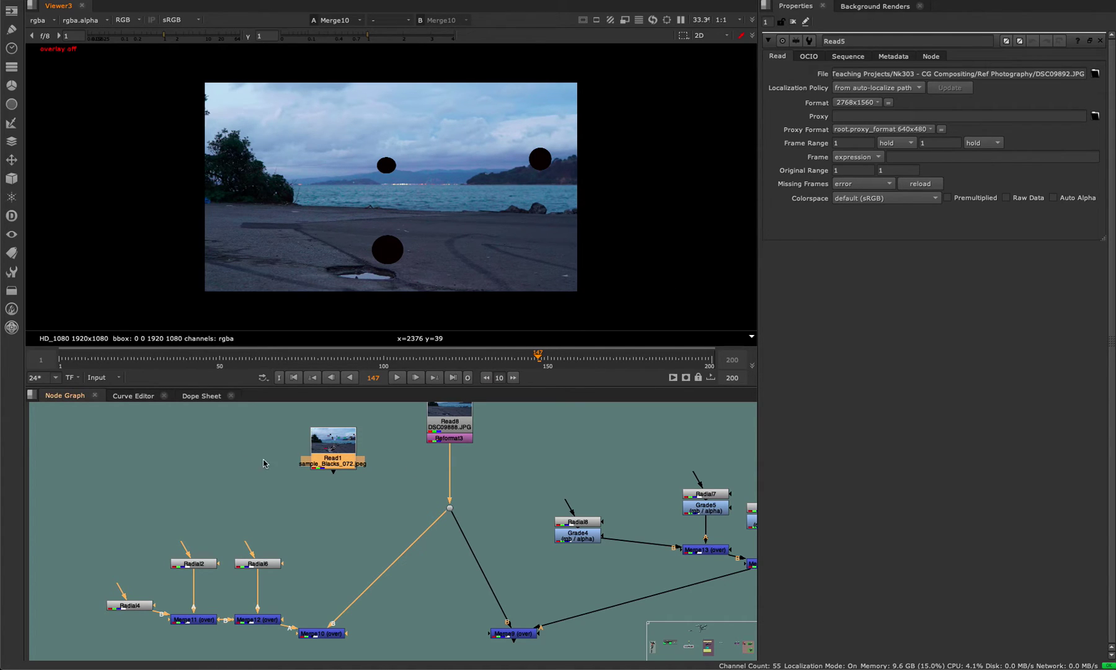
# - Display the Read1 sample image sequence in the enlarged viewer with the timeline range set to Input
pyautogui.moveTo(327, 448); pyautogui.dragTo(328, 451)
pyautogui.press('1')
pyautogui.press('space')
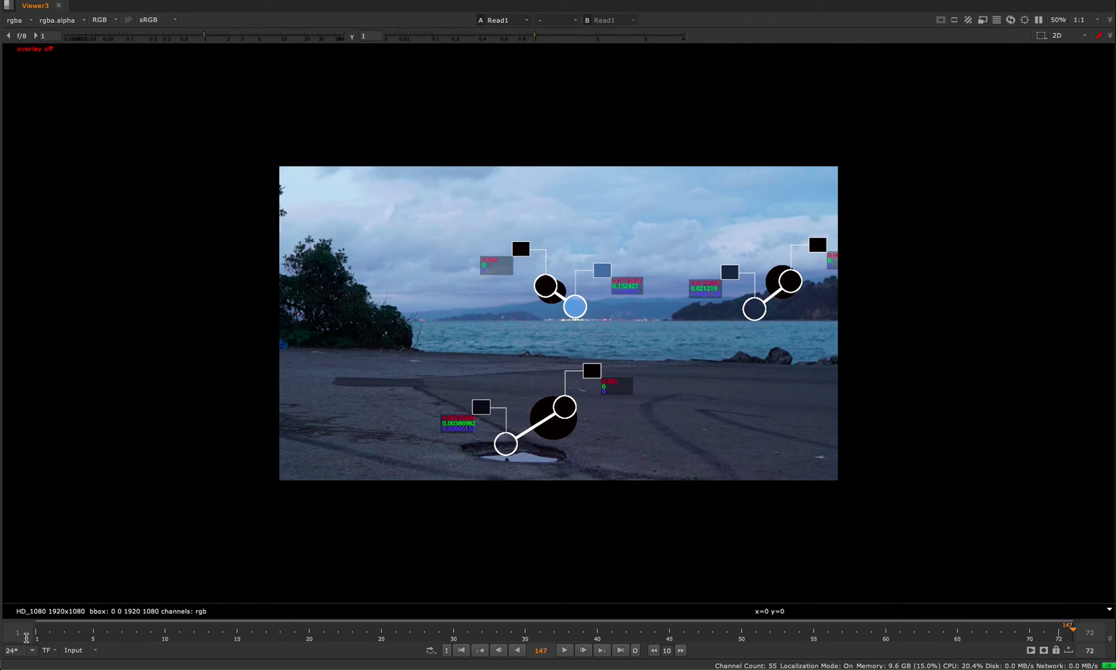
pyautogui.click(74, 650)
pyautogui.click(87, 602)
pyautogui.click(74, 649)
pyautogui.click(84, 615)
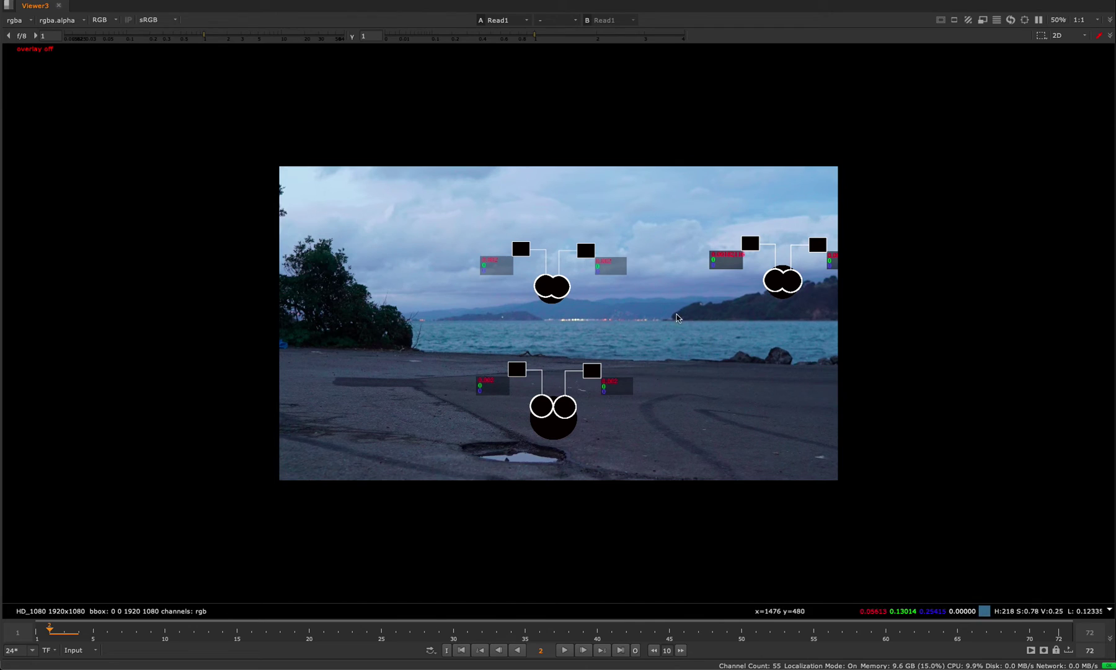
# - Go to frame 26 and compare the pothole's dark sample with the foreground black circle up close at viewer gain 6
pyautogui.moveTo(647, 335); pyautogui.dragTo(462, 477)
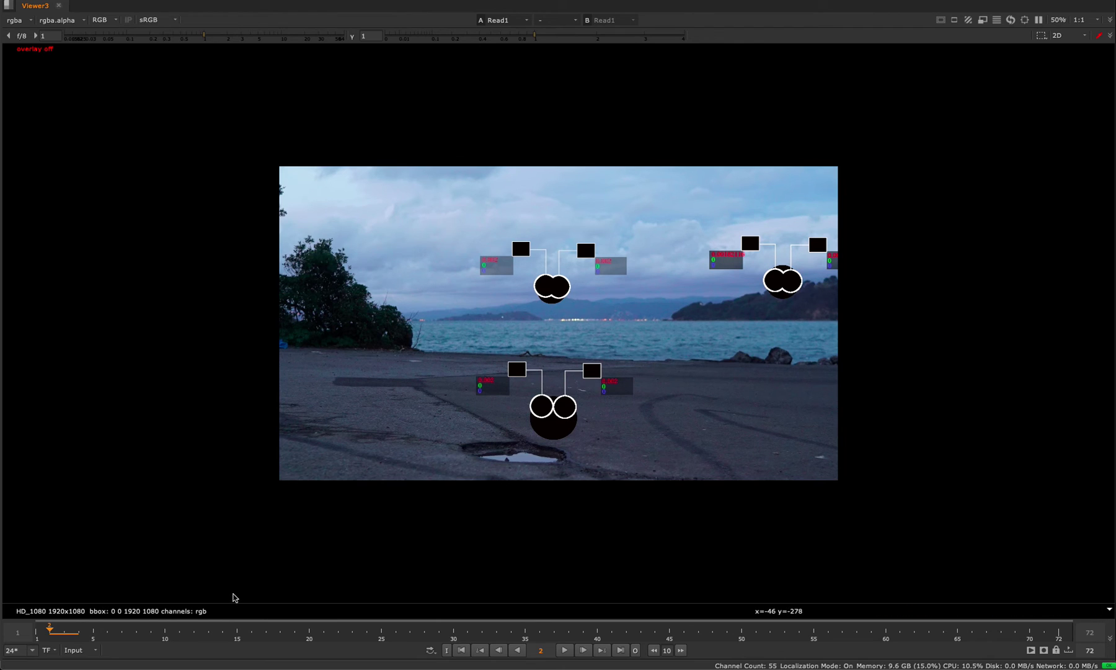
pyautogui.moveTo(83, 632); pyautogui.dragTo(439, 632)
pyautogui.click(394, 636)
pyautogui.scroll(4, 512, 441)
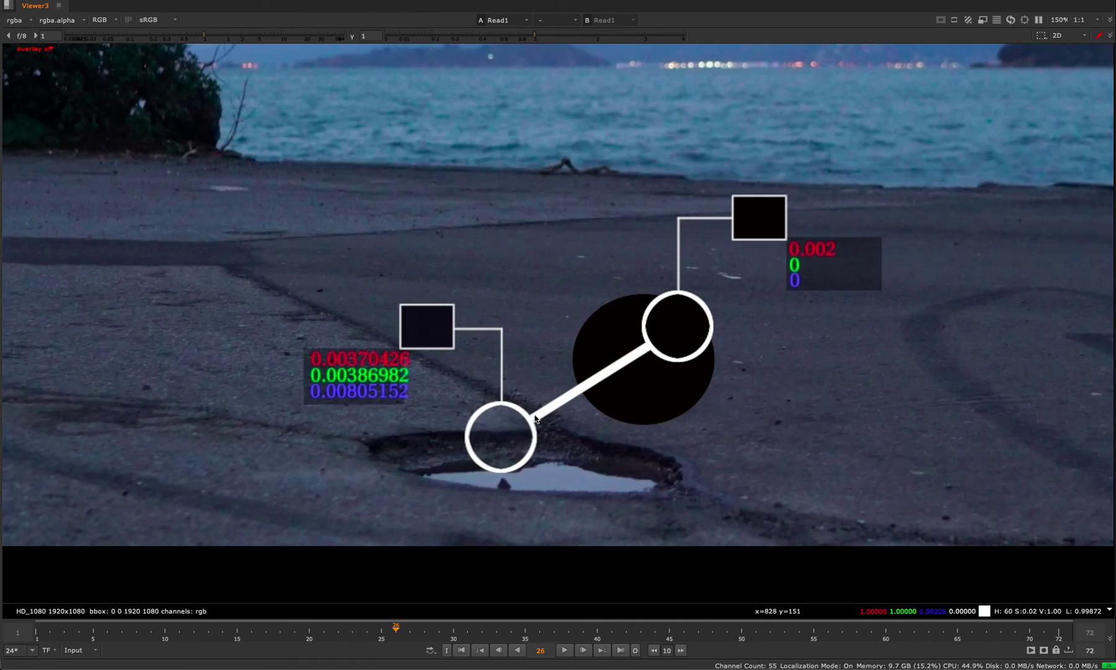
pyautogui.click(264, 35)
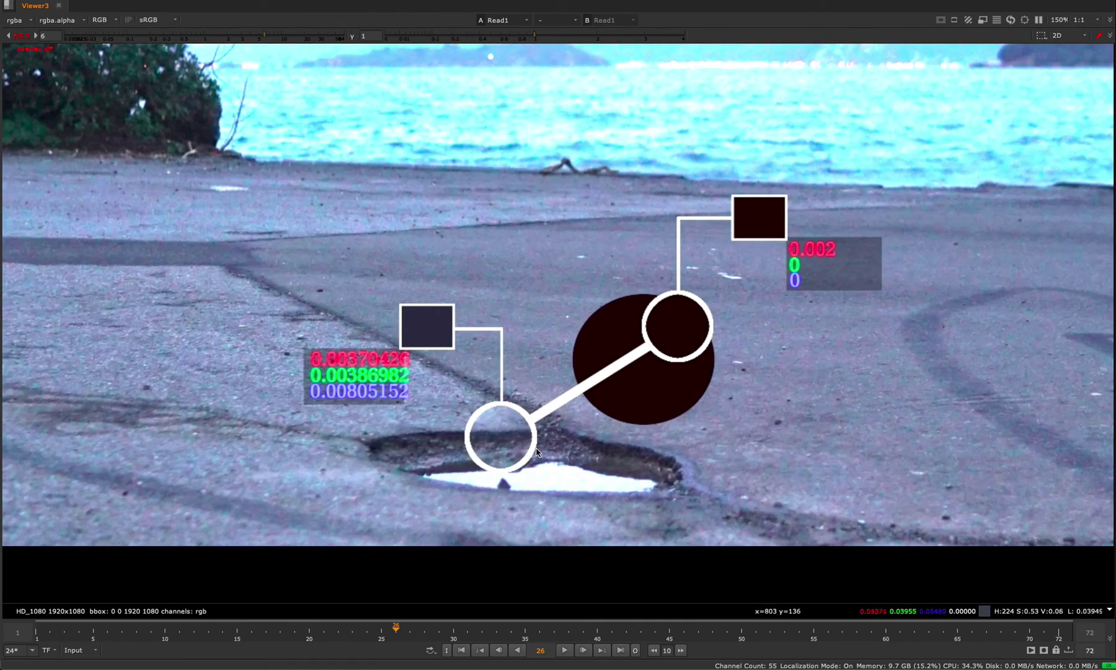
pyautogui.scroll(3, 503, 445)
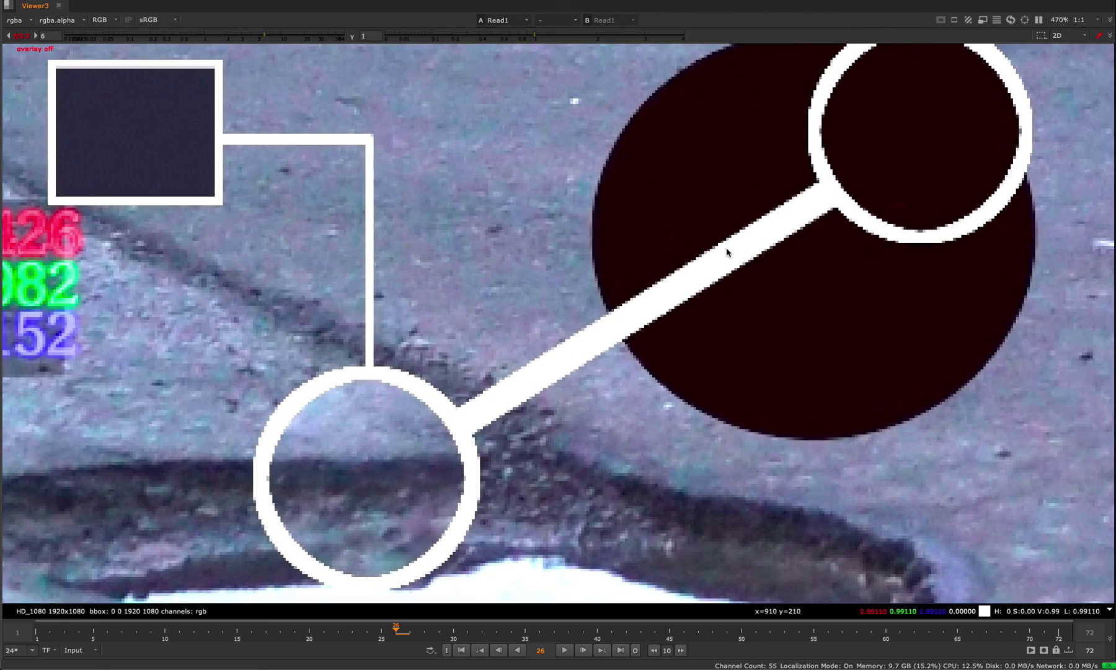
# - Examine the black circle samples across the plate and over the headland, and restore the viewer gain to 1
pyautogui.scroll(-5, 560, 443)
pyautogui.scroll(3, 565, 410)
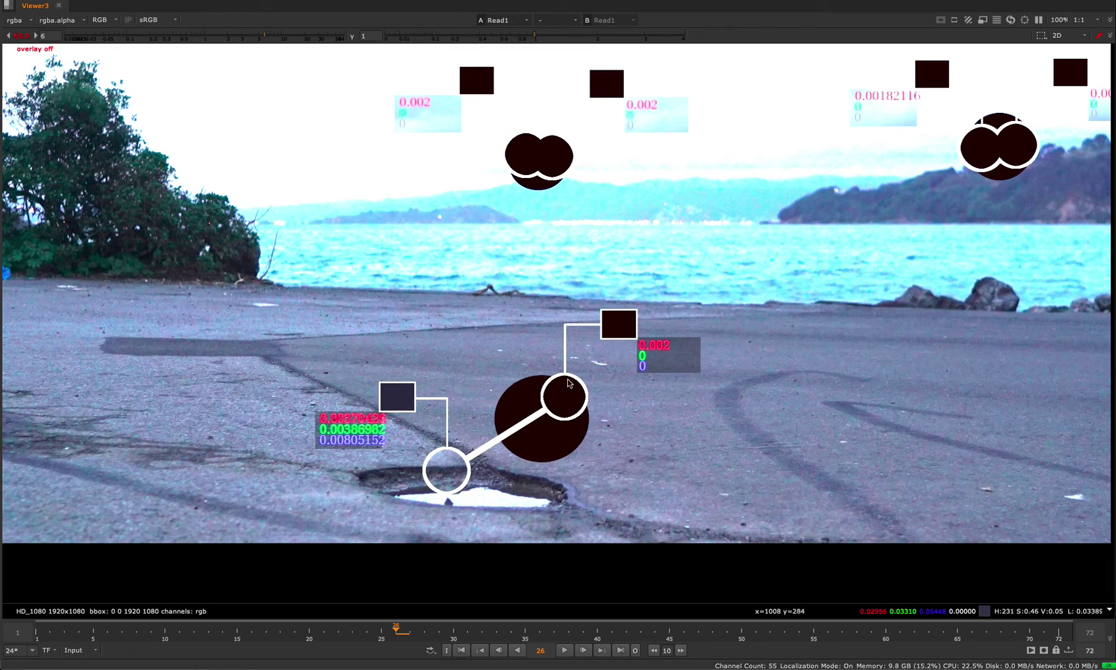
pyautogui.scroll(-3, 561, 419)
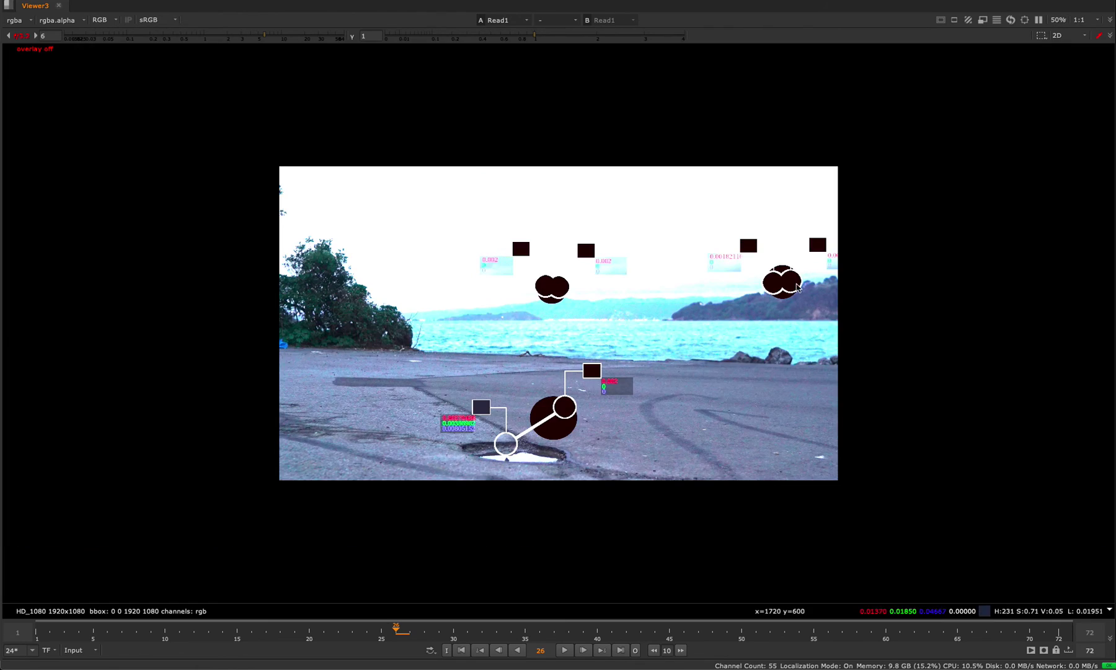
pyautogui.scroll(4, 803, 264)
pyautogui.moveTo(780, 264); pyautogui.dragTo(657, 238, button='middle')
pyautogui.click(17, 40)
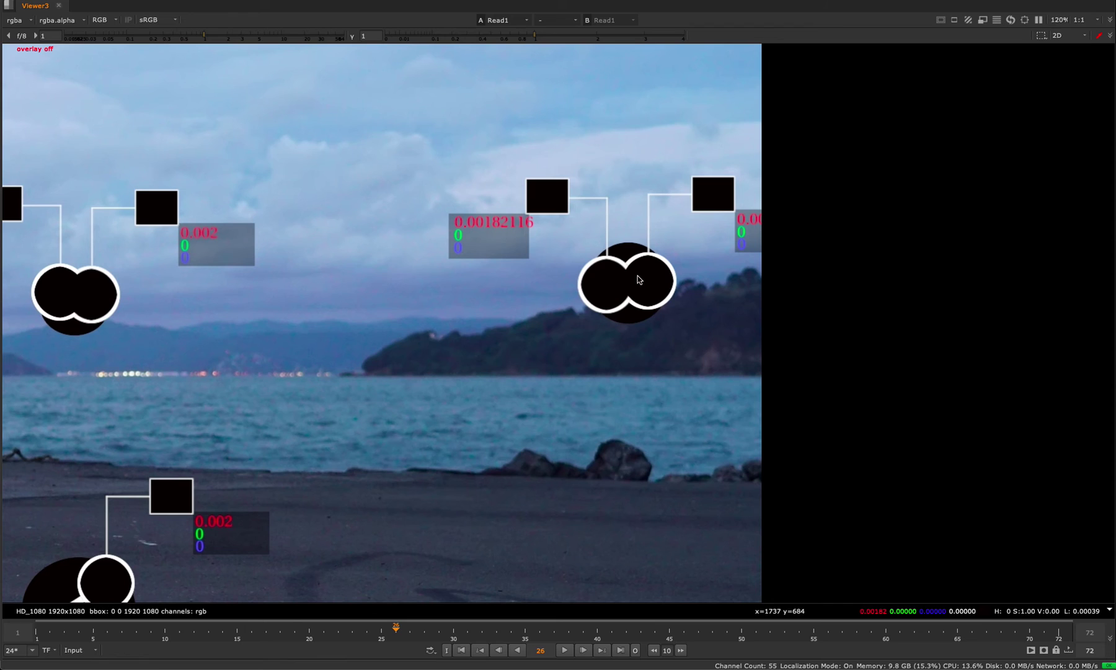
# - Scrub the sample image sequence forward to frame 73 and fit the image in the viewer
pyautogui.moveTo(396, 628); pyautogui.dragTo(652, 356)
pyautogui.moveTo(582, 485); pyautogui.dragTo(1074, 583)
pyautogui.press('f')
# - Select the radial merge outputs in the node graph and display Merge10 in the enlarged viewer
pyautogui.press('space')
pyautogui.moveTo(507, 549); pyautogui.dragTo(473, 476, button='middle')
pyautogui.moveTo(549, 509); pyautogui.dragTo(398, 611)
pyautogui.press('1')
pyautogui.press('space')
pyautogui.press('space')
pyautogui.moveTo(336, 567); pyautogui.dragTo(234, 628)
pyautogui.moveTo(368, 535); pyautogui.dragTo(294, 613)
pyautogui.press('space')
pyautogui.press('1')
pyautogui.press('space')
pyautogui.press('space')
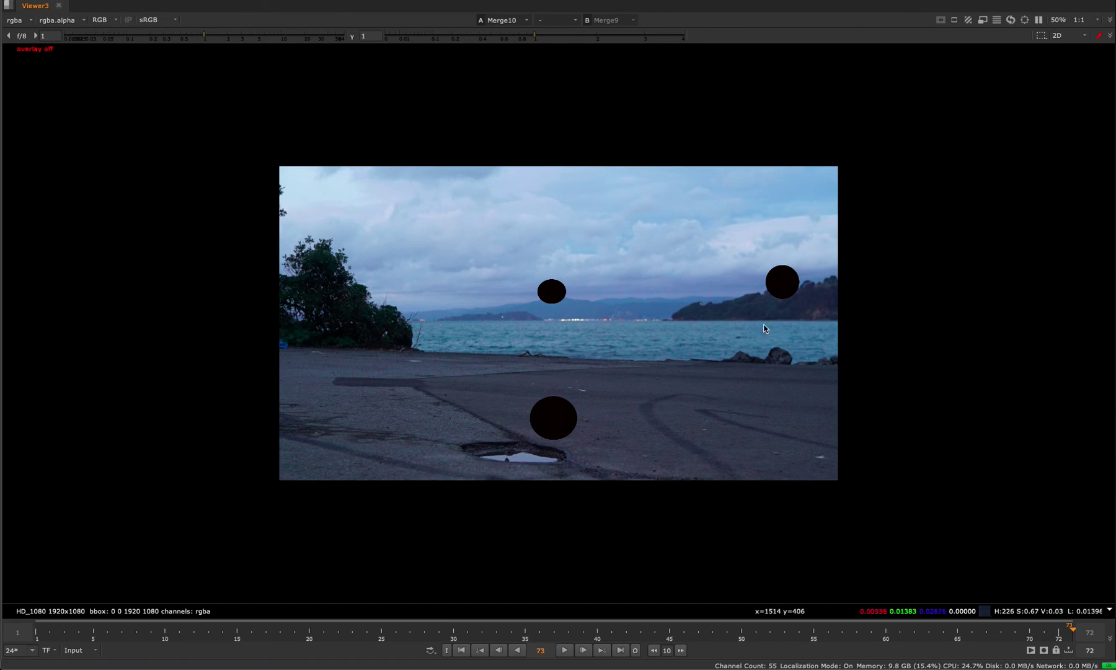
# - Compare the pure black circles of Merge10 with the plate-matched circles of Merge9 across the whole image
pyautogui.press('1')
pyautogui.scroll(2, 676, 358)
pyautogui.moveTo(702, 334); pyautogui.dragTo(652, 321, button='middle')
pyautogui.scroll(1, 687, 284)
pyautogui.press('1')
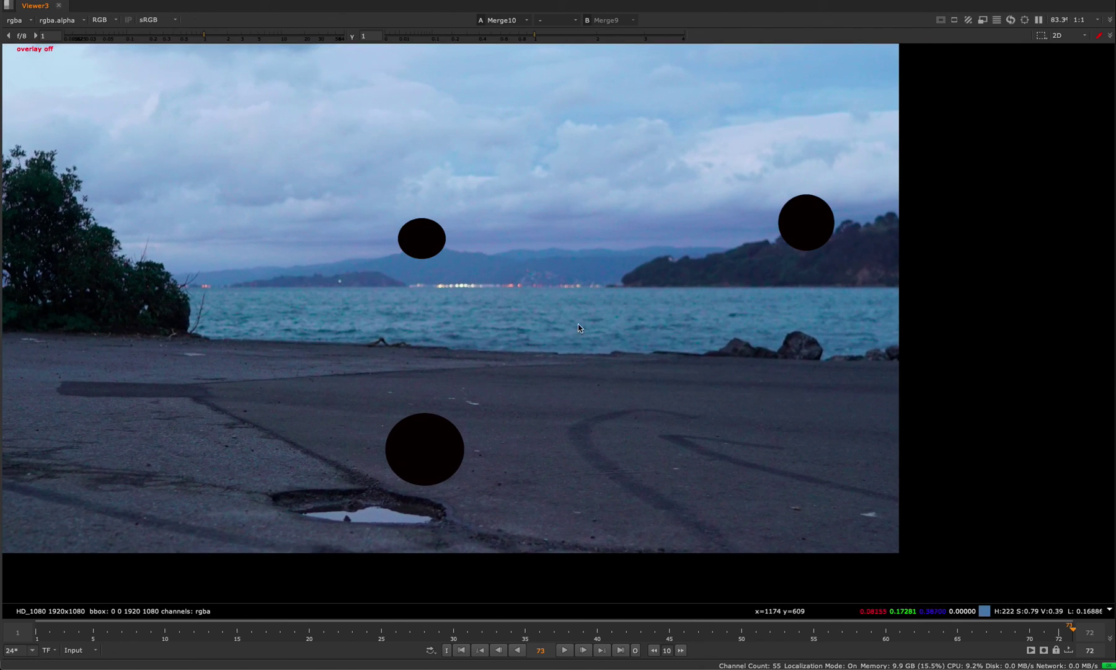
pyautogui.press('1')
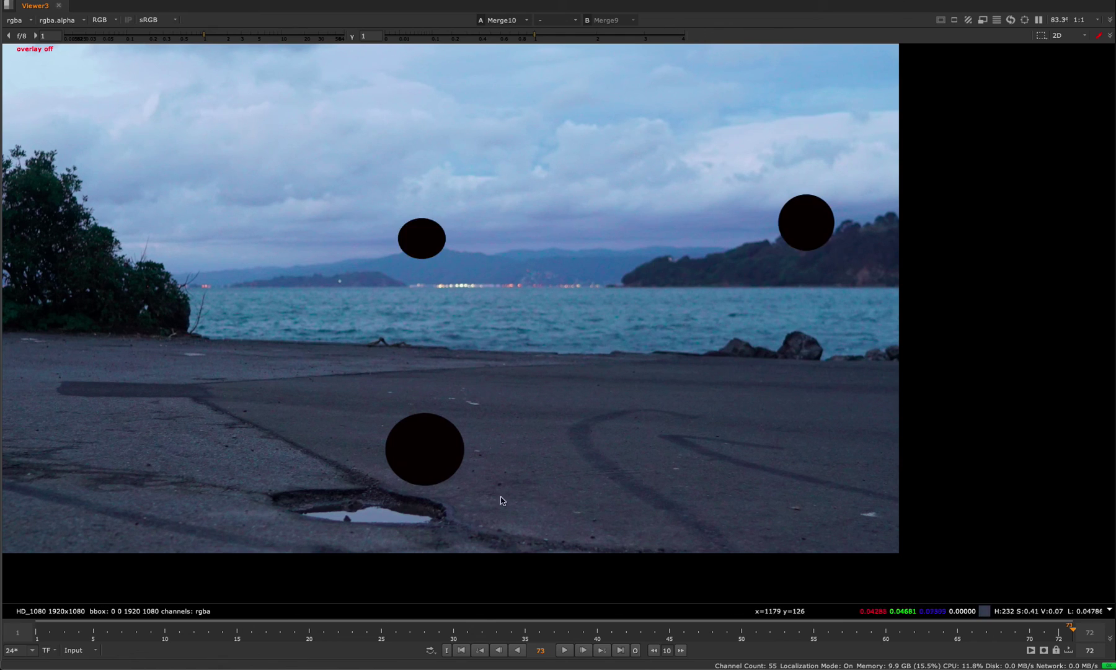
pyautogui.middleClick(626, 285)
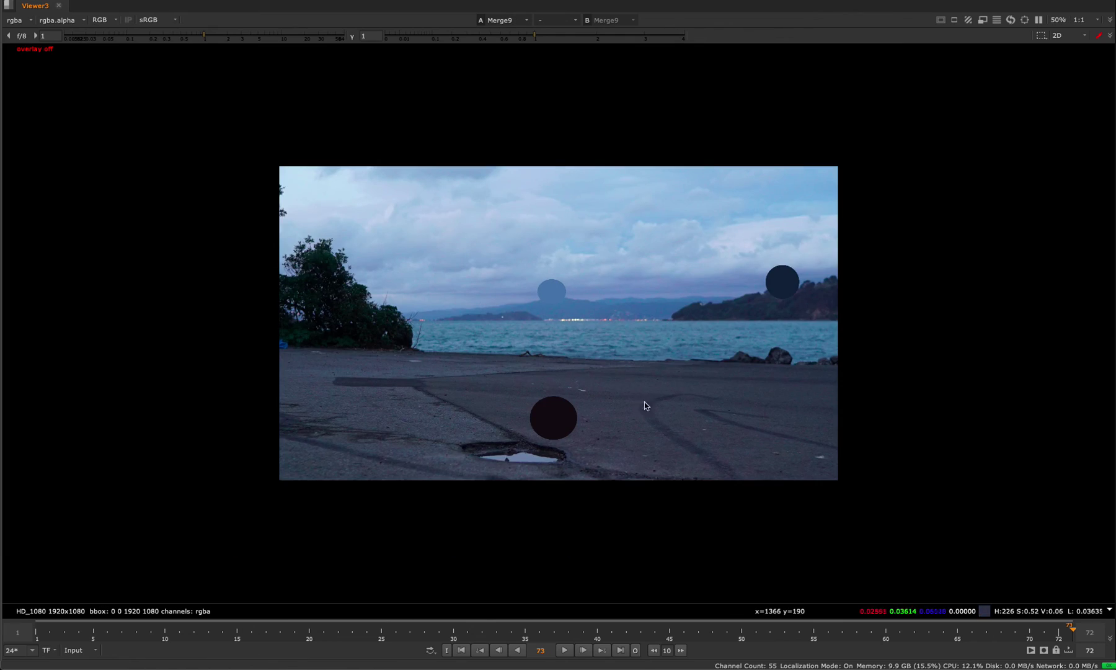
# - Restore the full layout and recentre the node graph on the plate and radial merge branches below the Shadows nodes
pyautogui.press('space')
pyautogui.middleClick(352, 509)
pyautogui.moveTo(325, 551); pyautogui.dragTo(508, 506, button='middle')
pyautogui.moveTo(606, 516); pyautogui.dragTo(463, 509, button='middle')
pyautogui.click(448, 493)
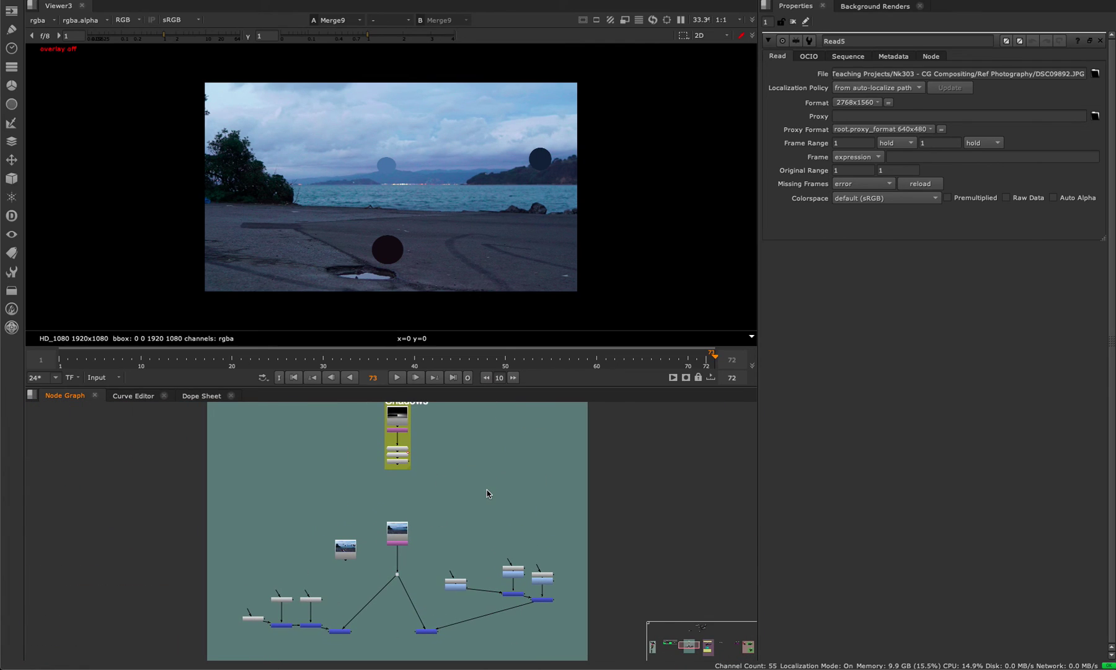